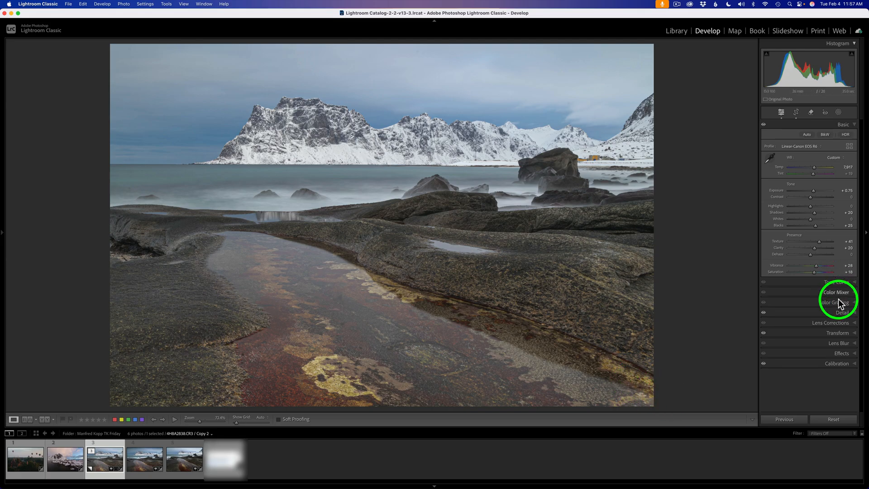
- Open the Detail settings of the selected coastal photo
left_click(844, 313)
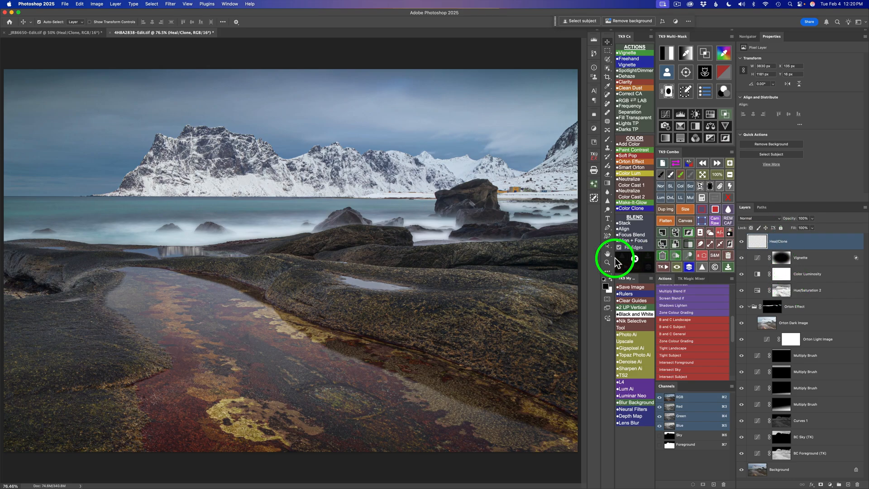
- Stamp all visible layers into a new pixel layer above the Heal/Clone layer
left_click(689, 268)
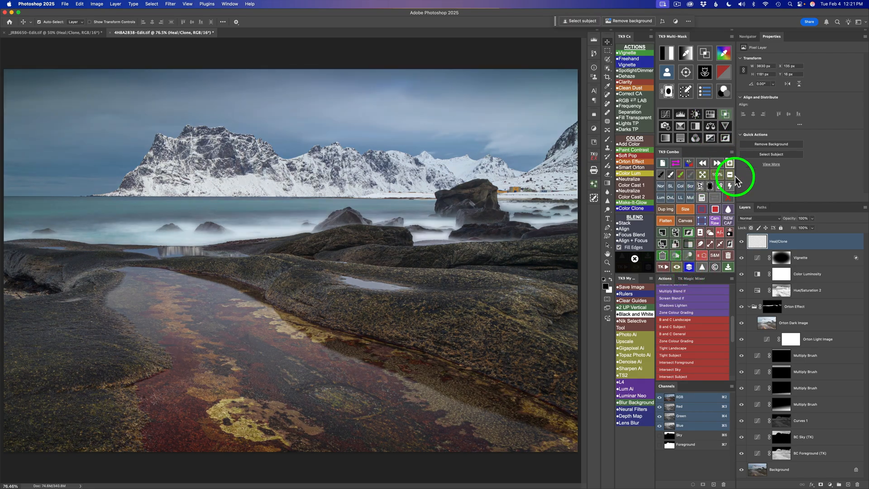
left_click(730, 173)
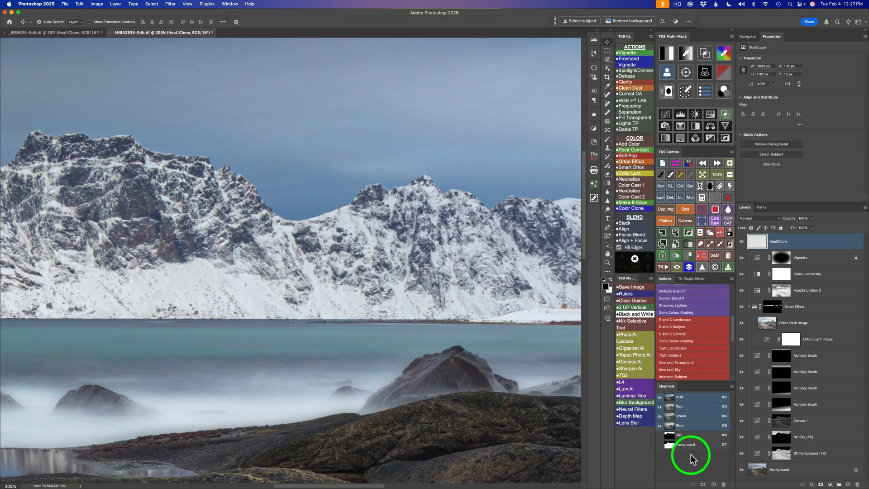
left_click(676, 234)
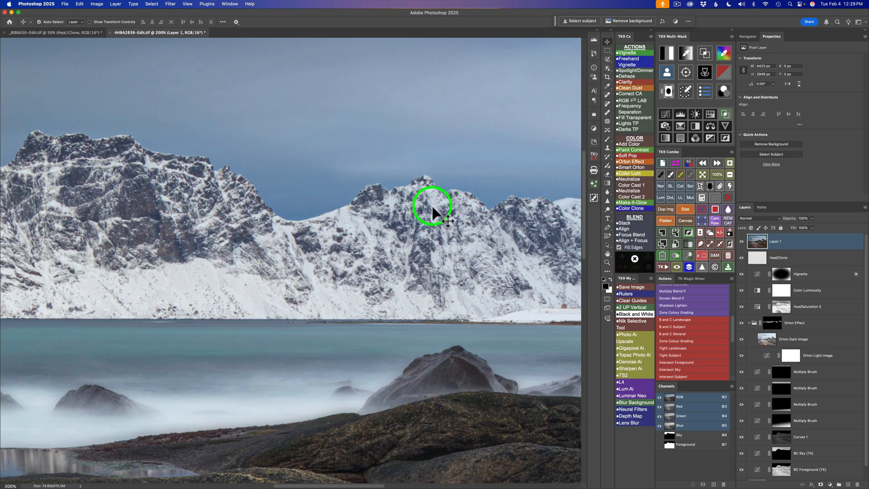
- Send the stamped layer to Topaz Photo AI
left_click(171, 4)
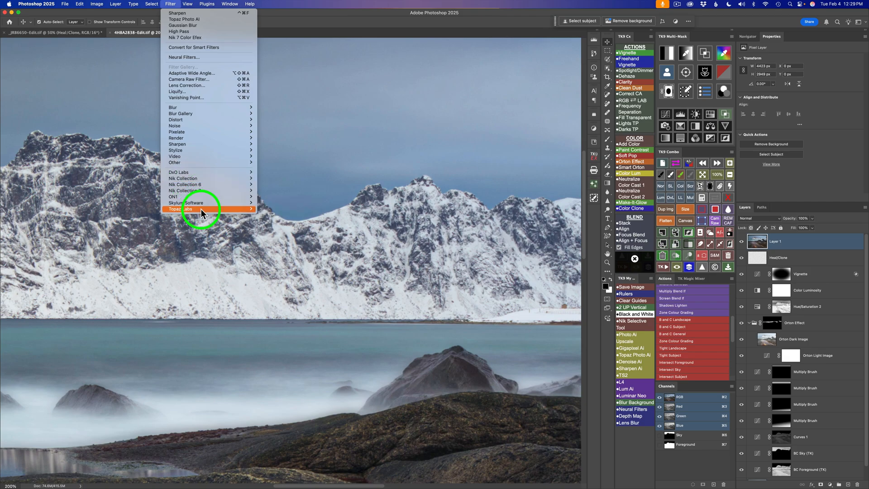
mouse_move(235, 209)
left_click(271, 216)
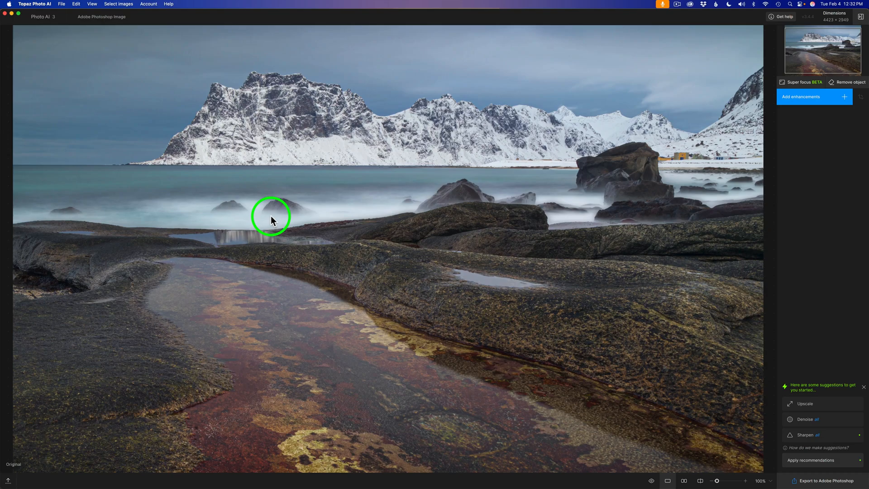
- Add a Sharpen enhancement to the image and compare the snowy mountain with and without it
left_click(845, 97)
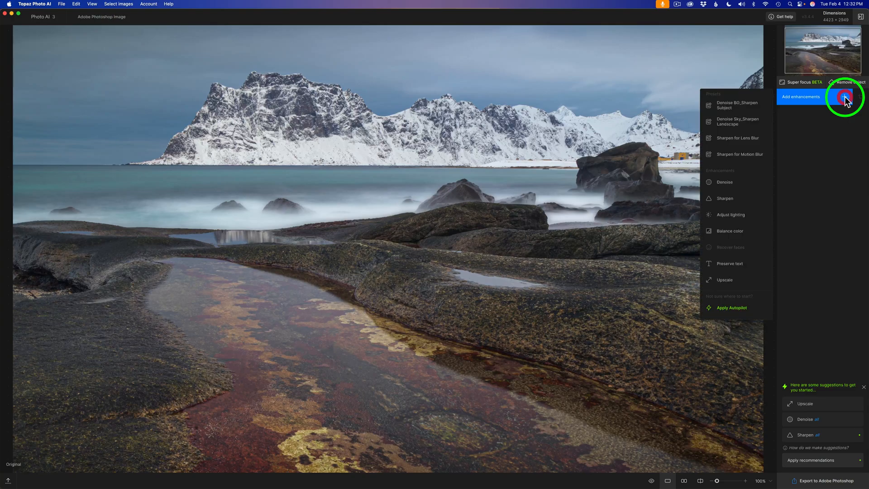
left_click(726, 198)
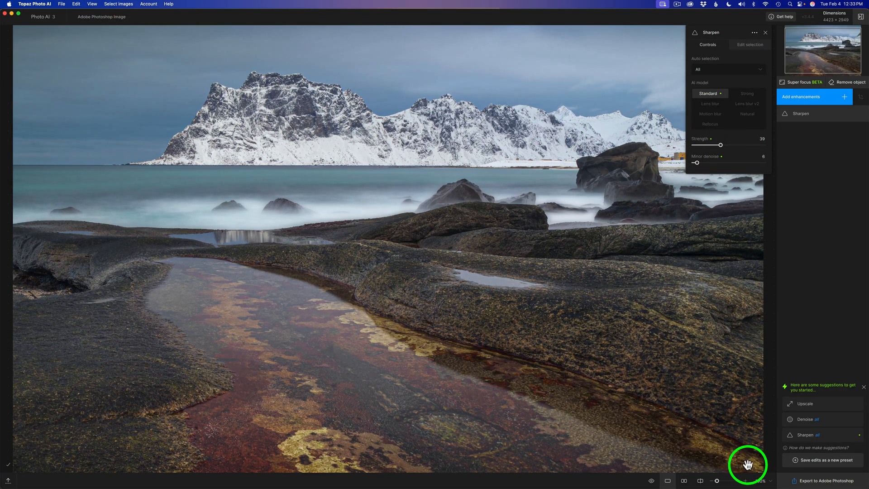
left_click(763, 481)
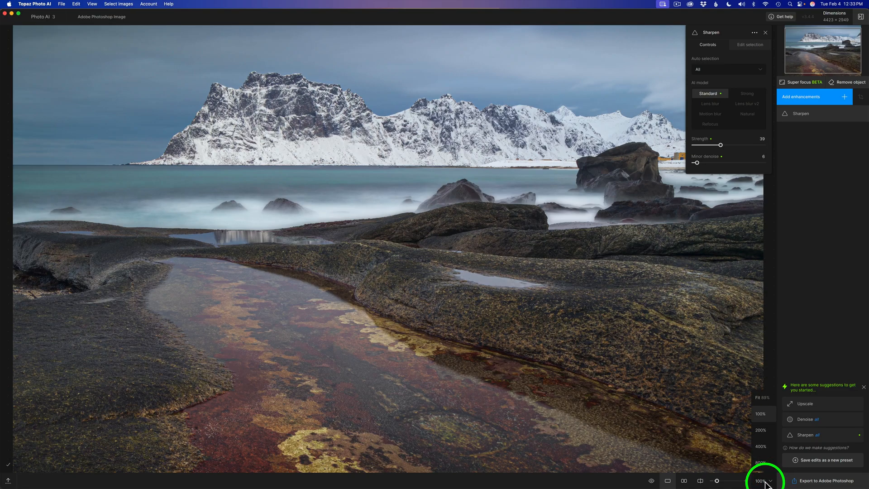
left_click(765, 430)
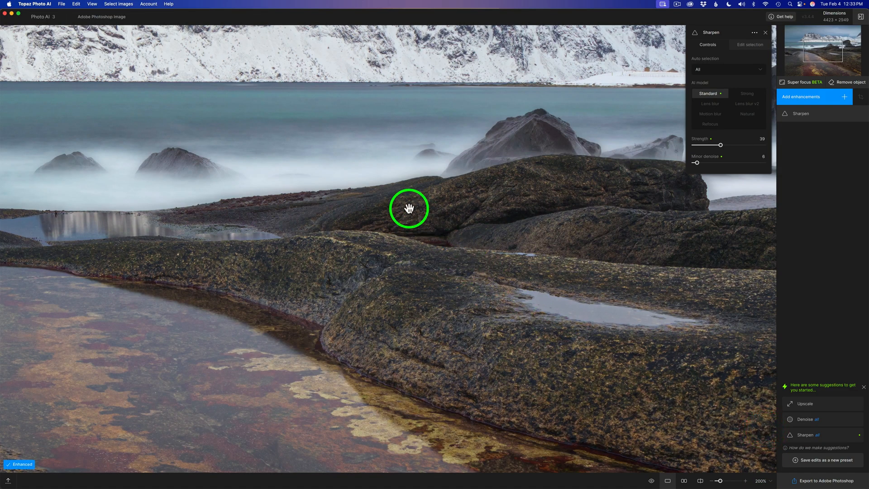
scroll(384, 180, "up", 10)
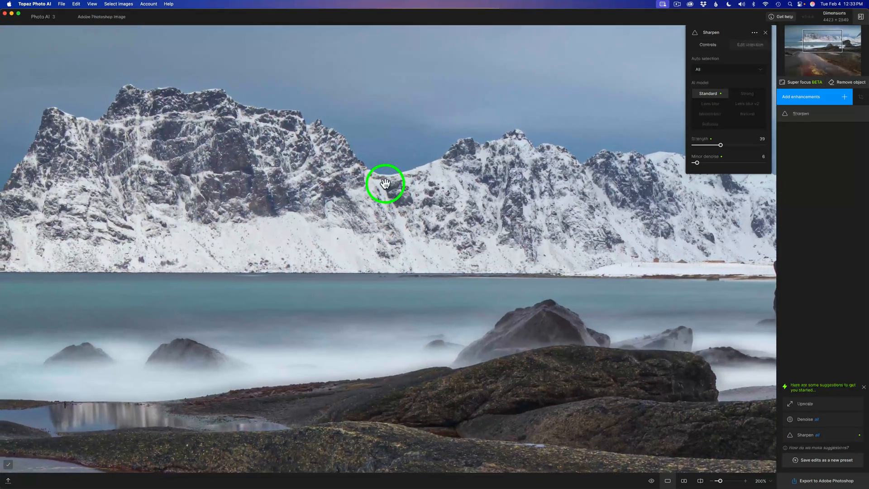
scroll(385, 183, "left", 10)
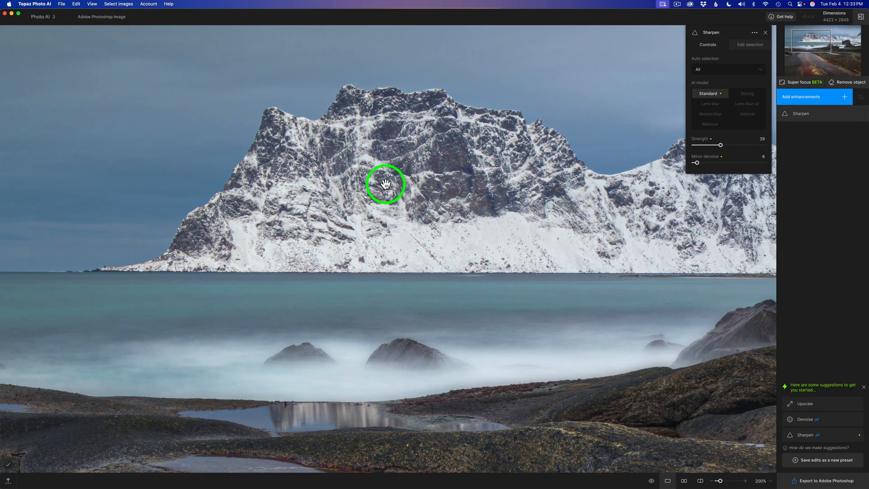
left_click(385, 184)
left_click(385, 183)
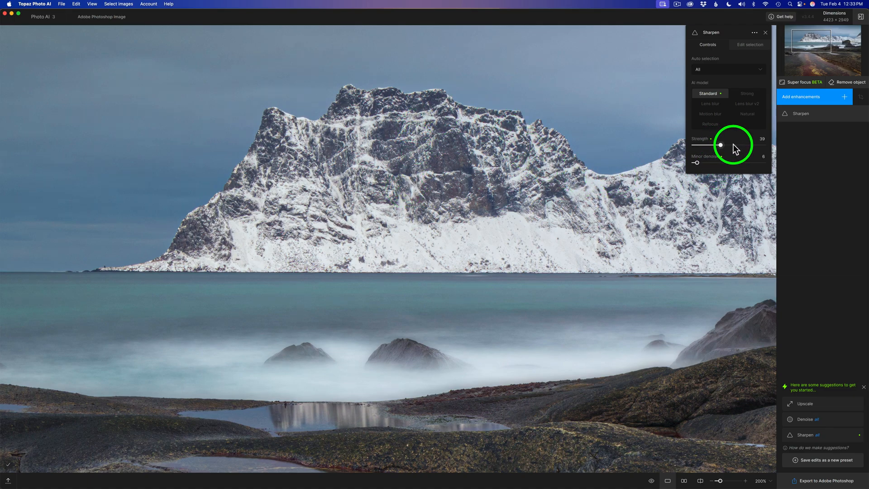
mouse_move(705, 162)
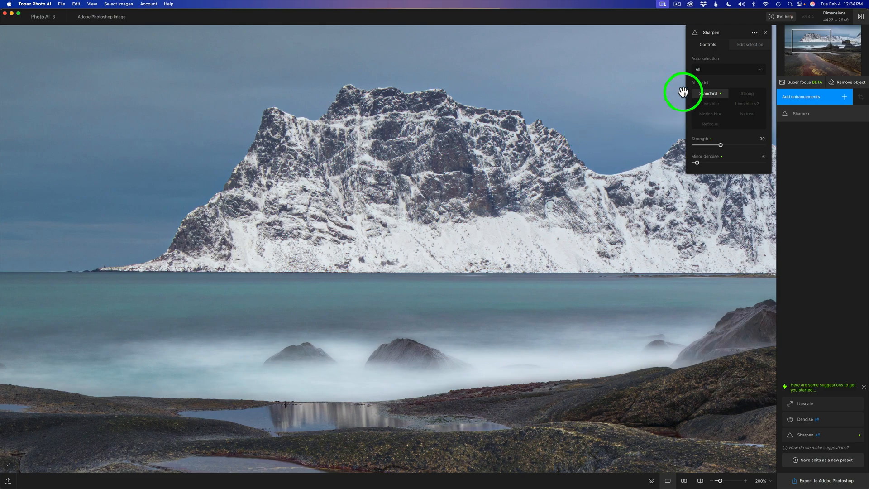
- Restrict the sharpening to the automatic Landscape selection and export the result back to Photoshop
left_click(745, 46)
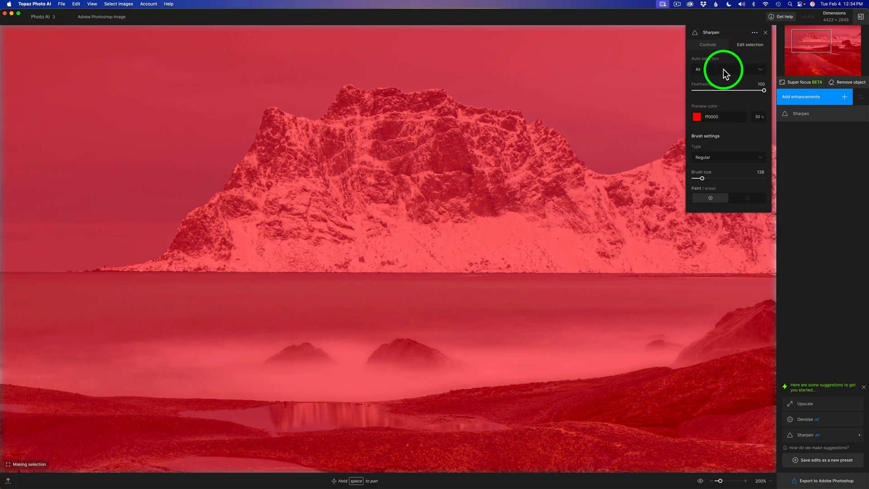
left_click(755, 72)
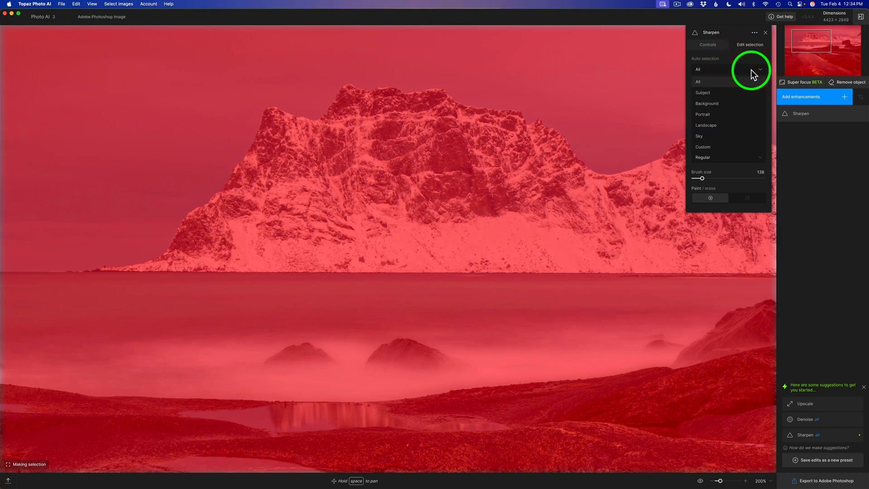
left_click(716, 126)
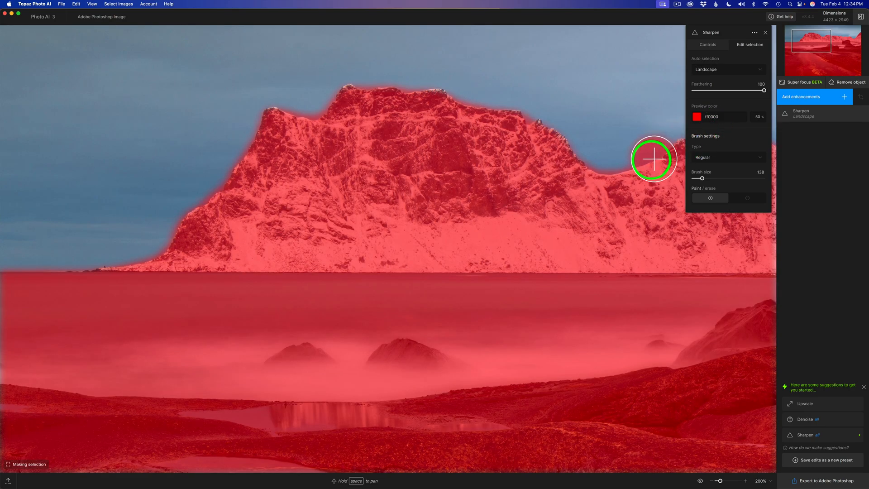
left_click(722, 46)
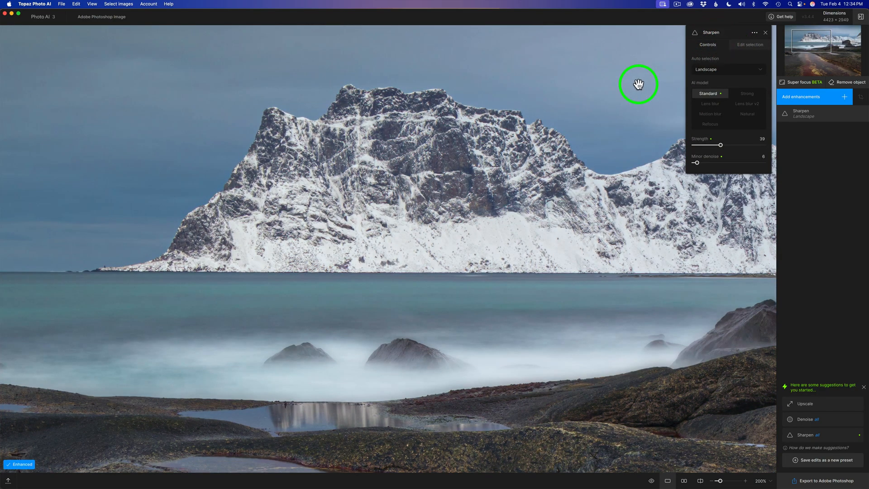
left_click(627, 95)
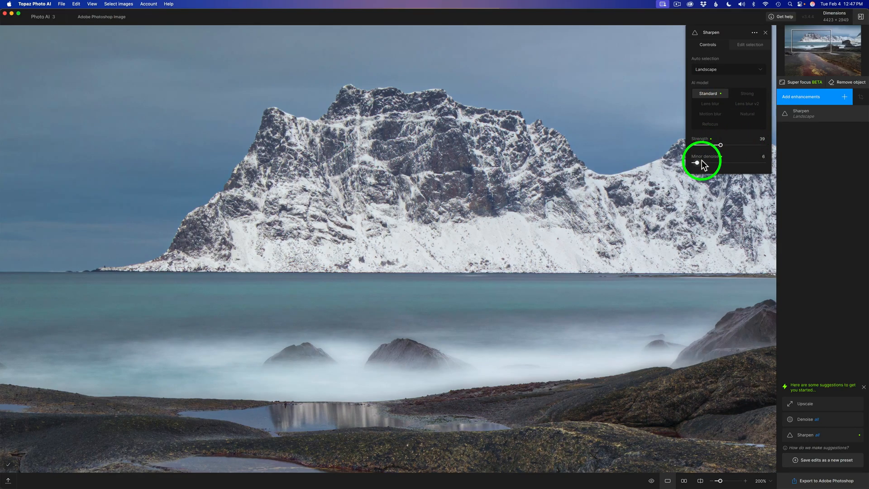
mouse_move(710, 160)
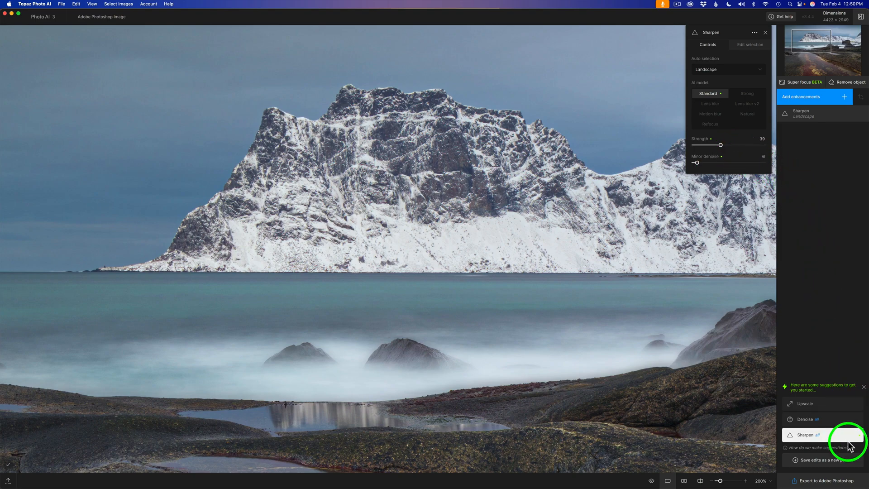
left_click(831, 481)
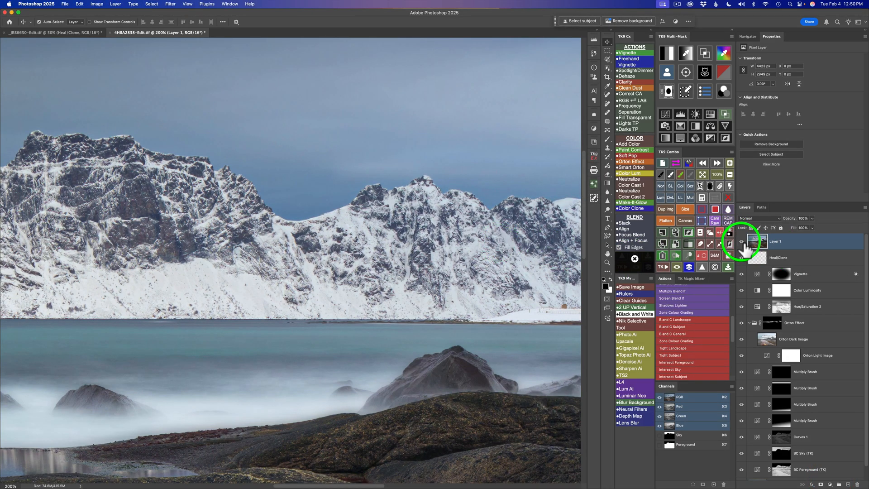
- Compare the mountain detail with the sharpened Layer 1 hidden and shown at 200% and 300%
left_click(742, 243)
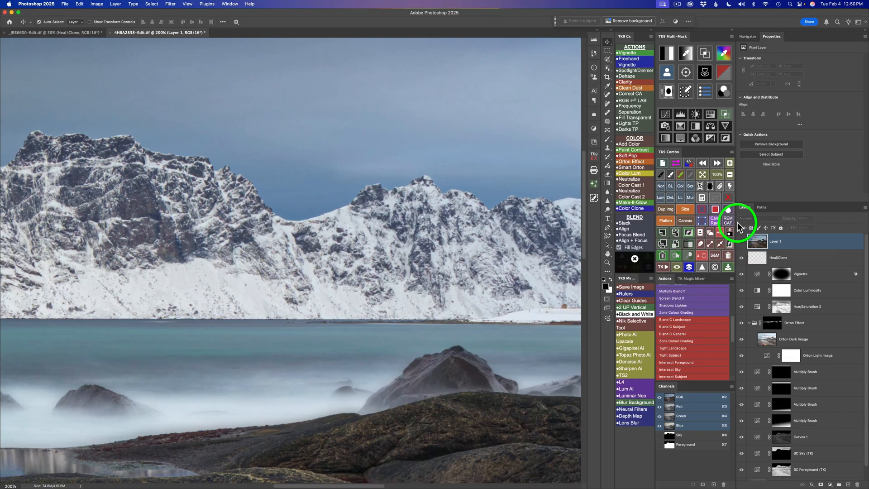
left_click(729, 163)
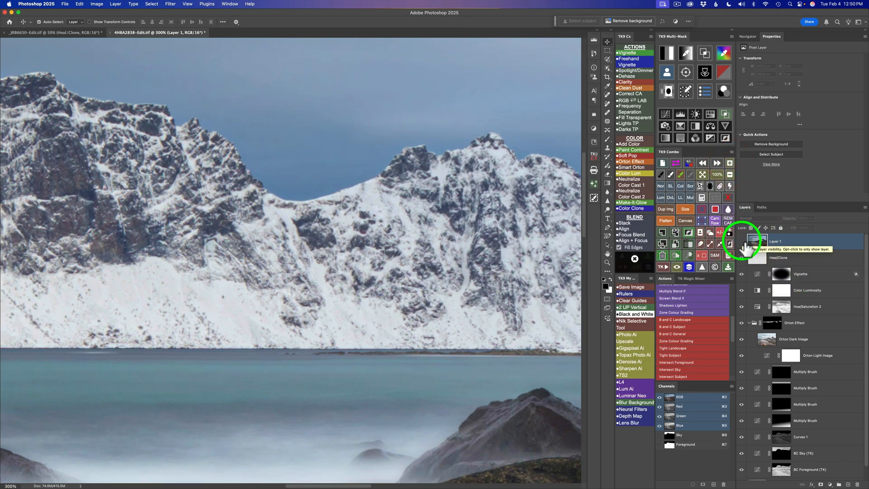
left_click(743, 242)
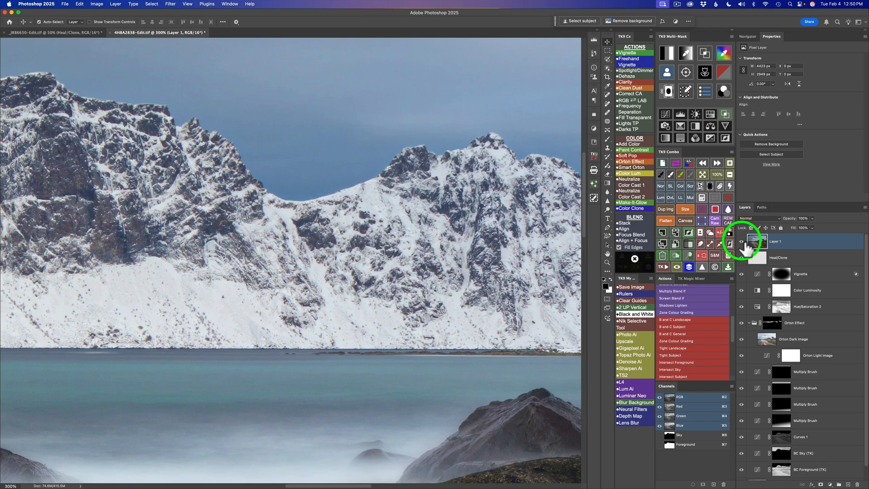
left_click(742, 242)
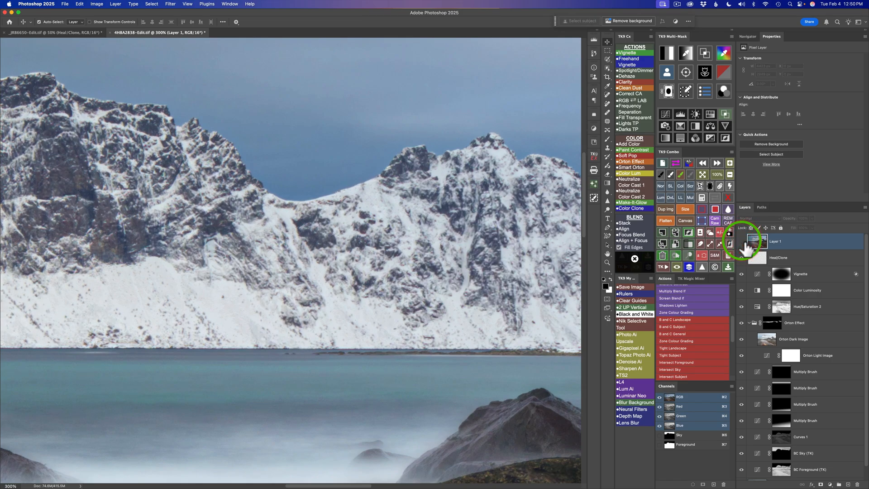
left_click(742, 242)
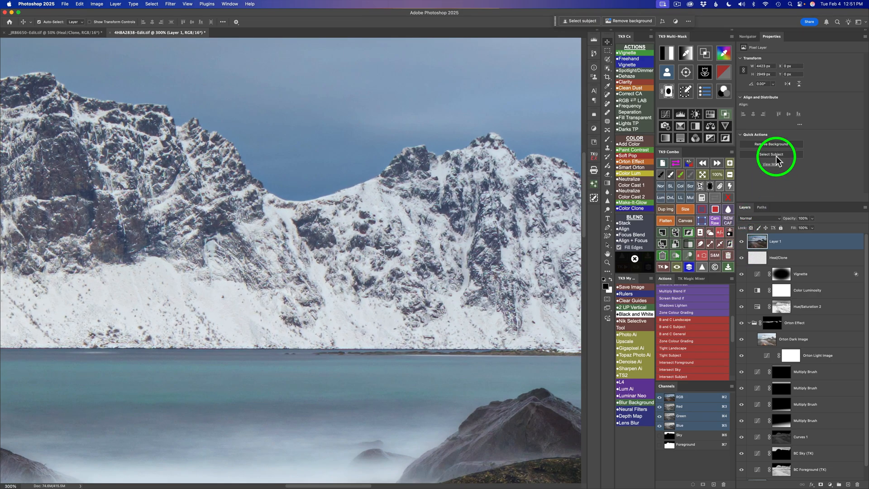
left_click(712, 173)
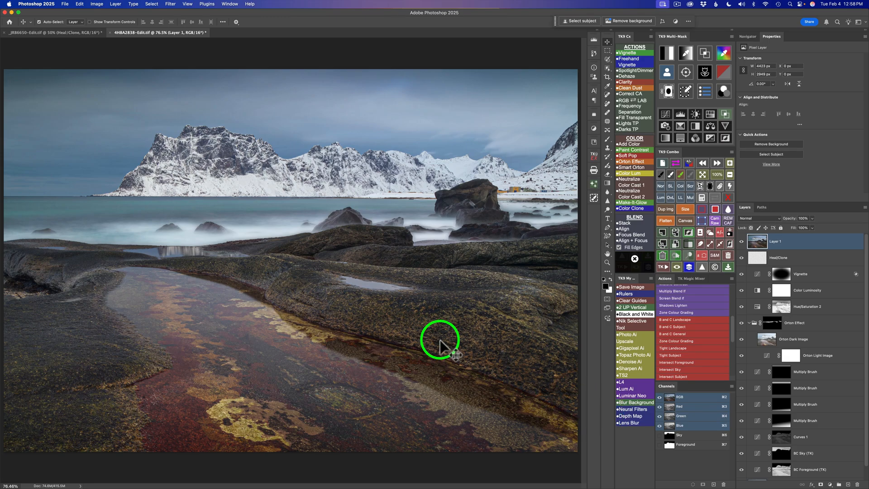
- Save the layered document with the sharpened layer on top
left_click(65, 5)
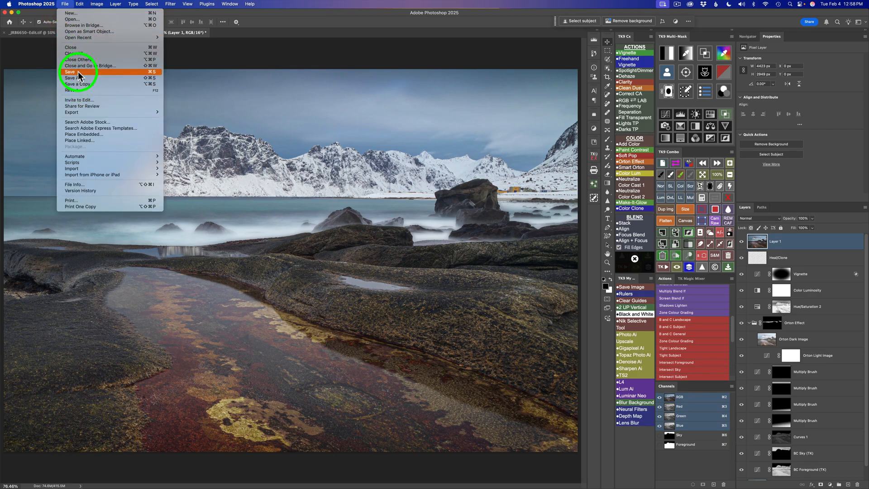
left_click(79, 72)
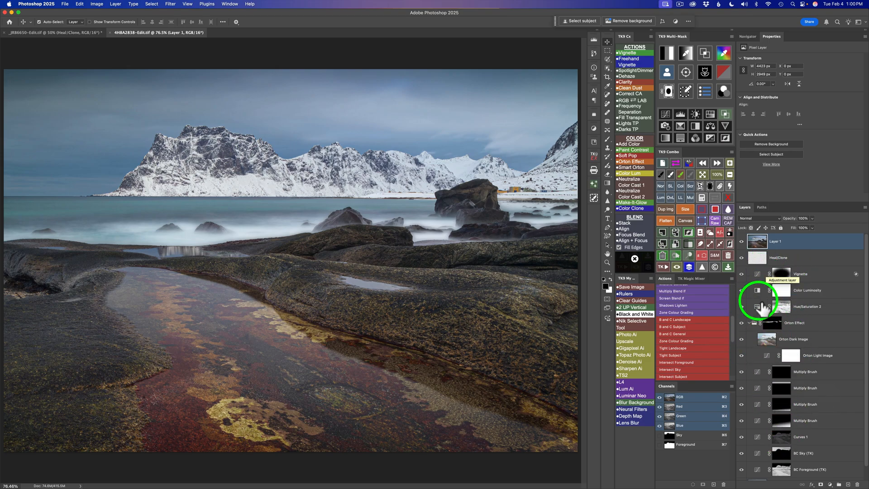
left_click(758, 246)
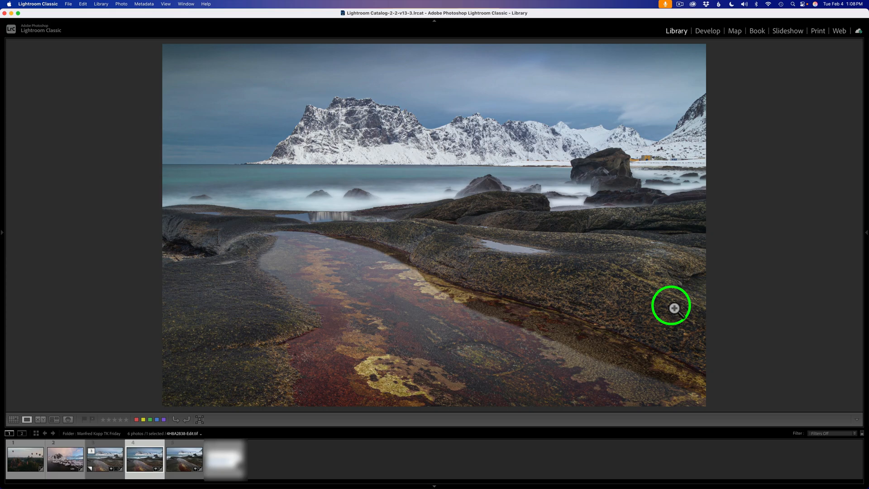
- Open the full export settings for the selected coastal mountain photo and choose TIFF as the image format
right_click(451, 194)
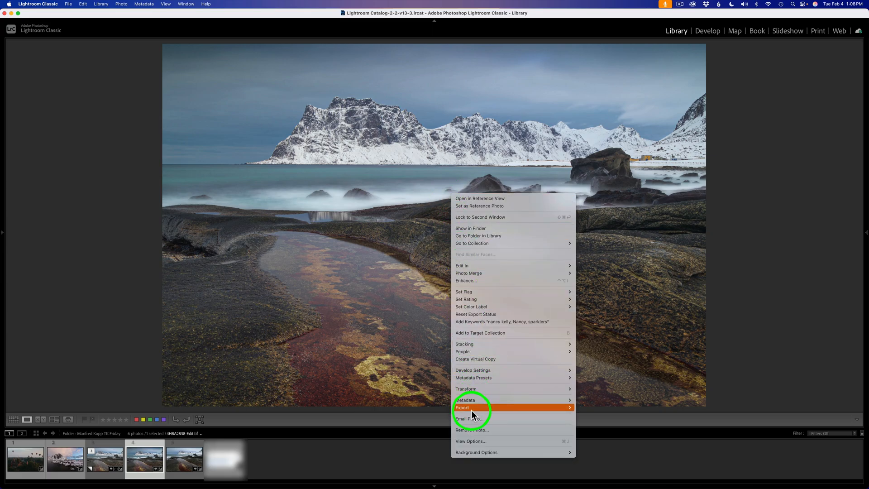
mouse_move(472, 410)
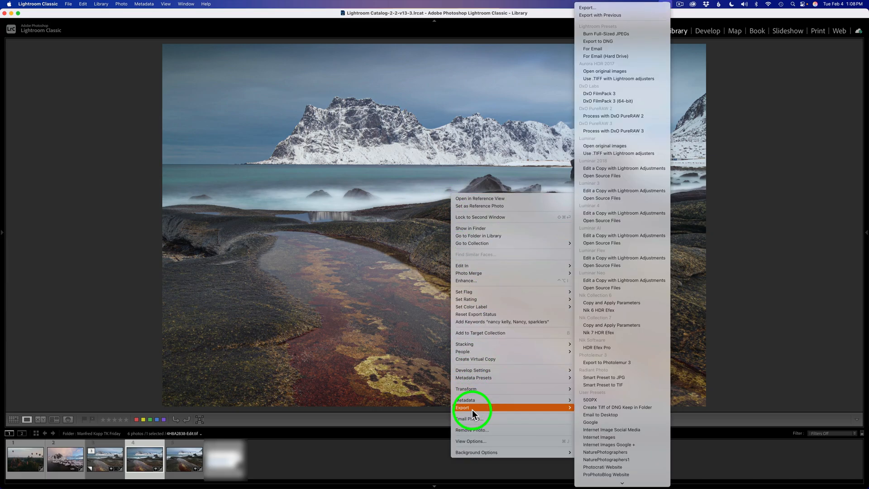
left_click(591, 9)
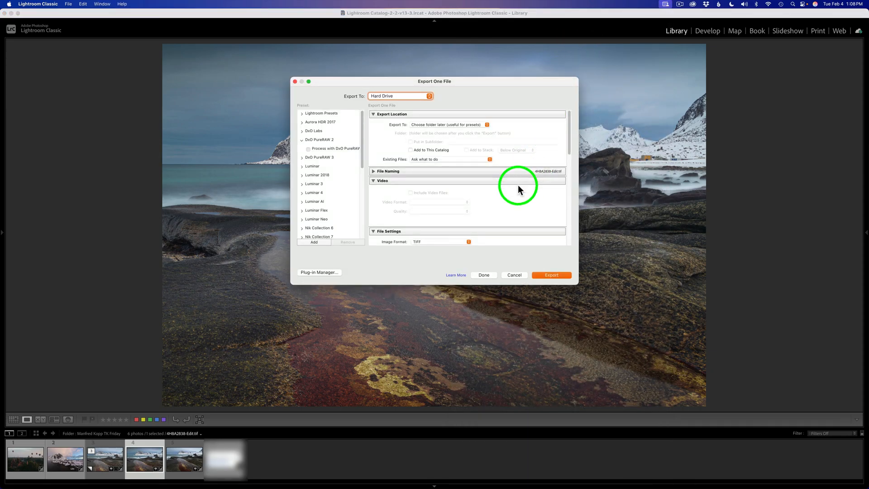
scroll(518, 185, "down", 5)
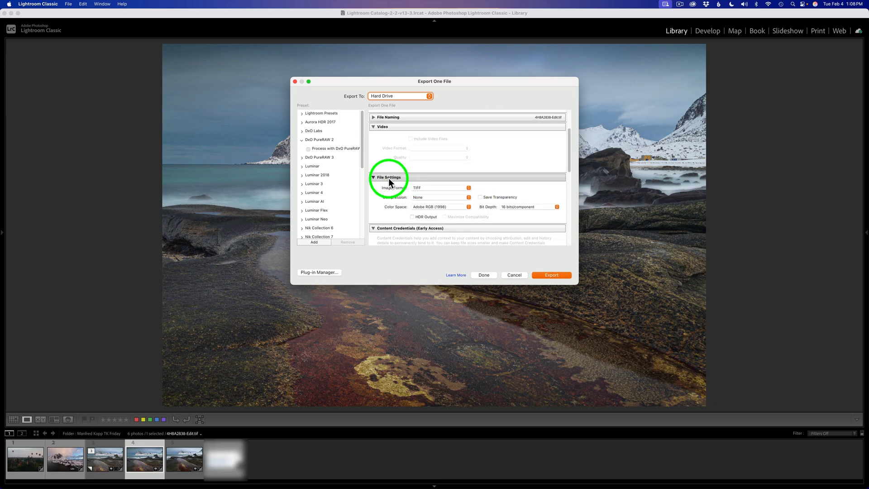
left_click(469, 188)
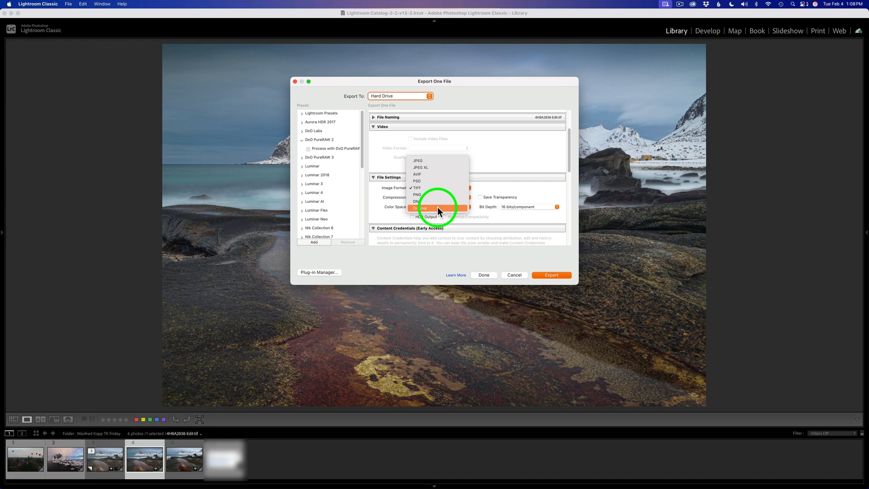
left_click(427, 186)
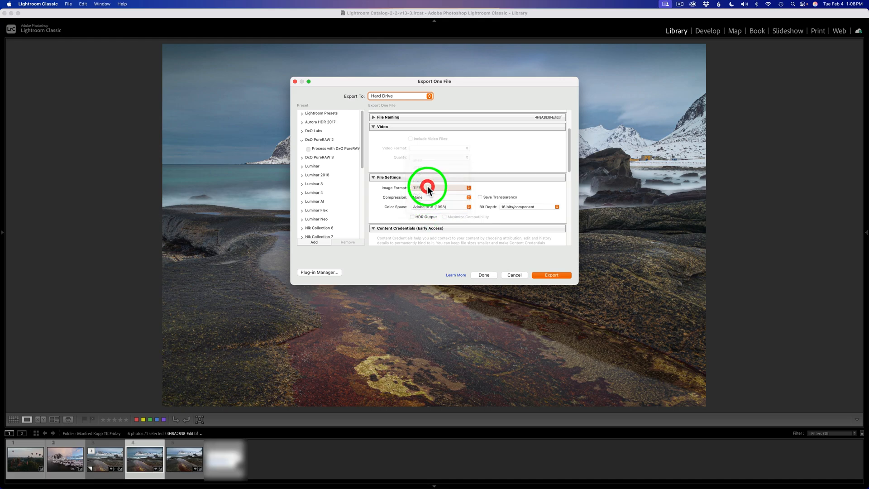
left_click(465, 189)
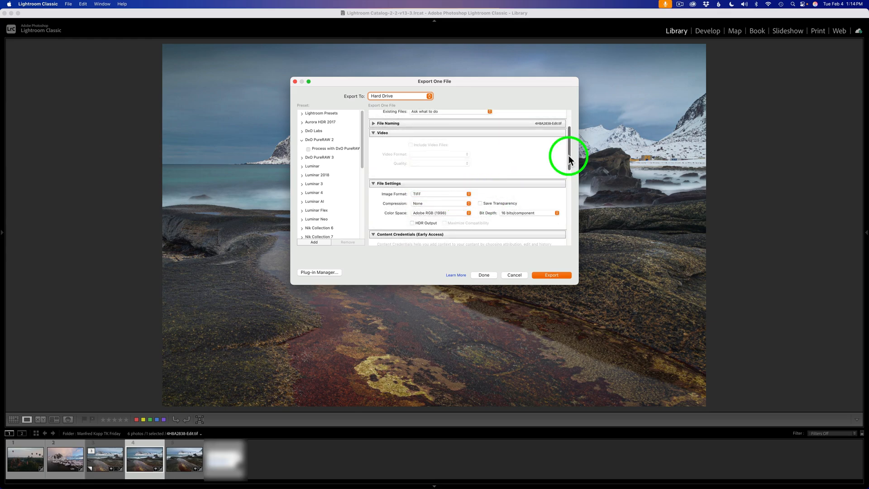
- Review the sizing, output sharpening, metadata and post-processing settings, then export the photo into the TK9 Topaz Photo AI folder
left_click_drag(569, 160, 569, 218)
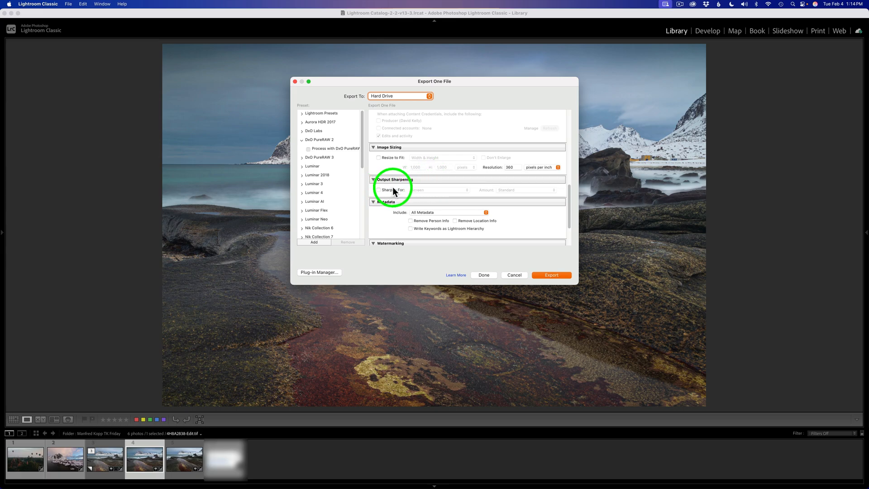
scroll(511, 209, "down", 5)
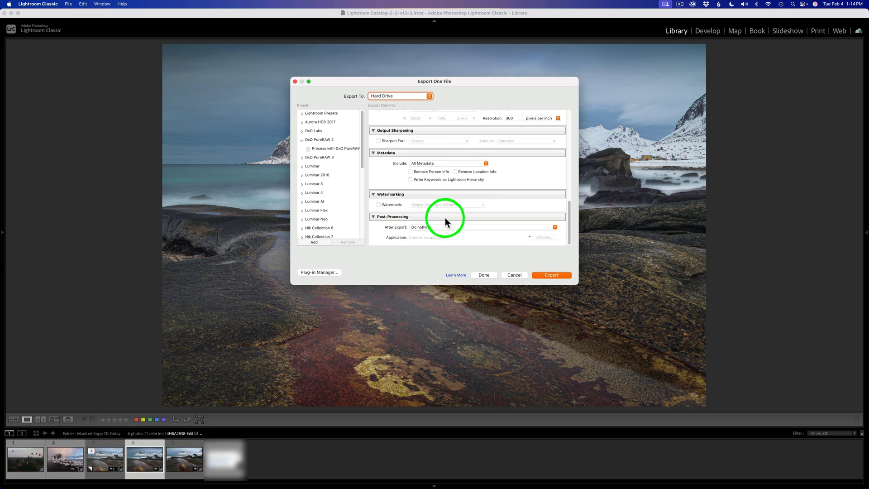
left_click(561, 277)
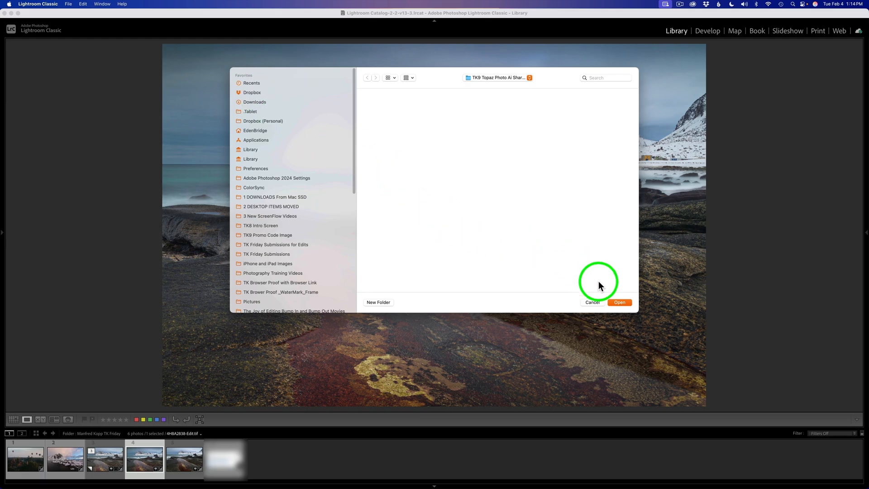
left_click(620, 303)
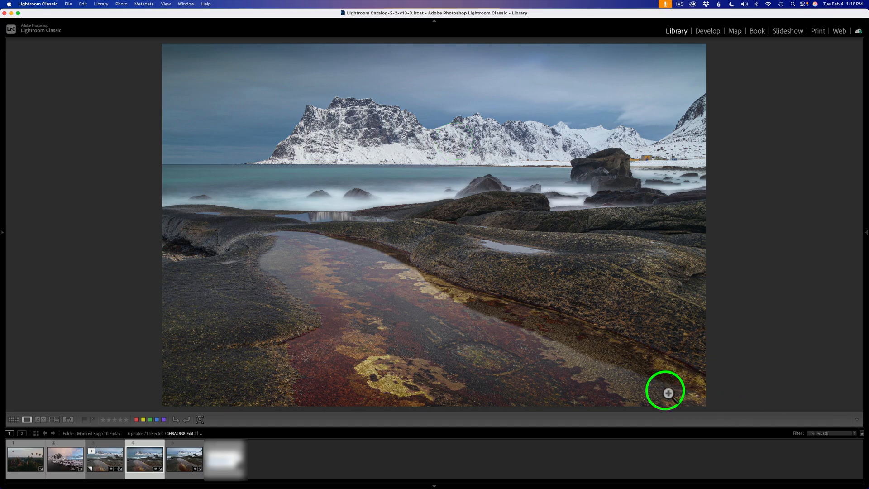
- Reopen the photo's export settings, set the export location to "Choose folder later (useful for presets)" and start the export
right_click(421, 224)
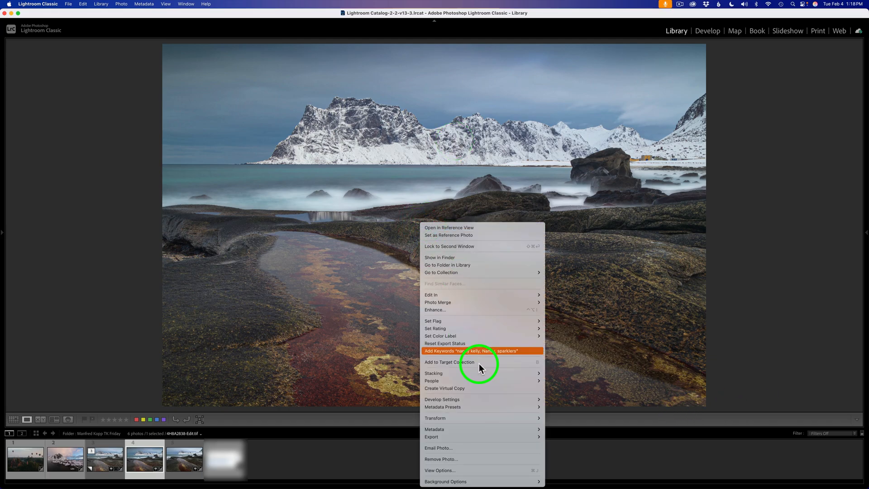
mouse_move(482, 437)
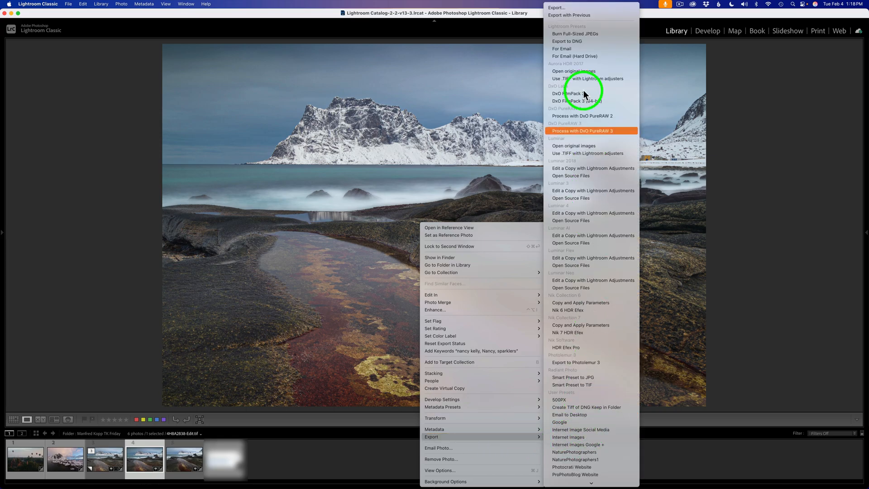
left_click(571, 9)
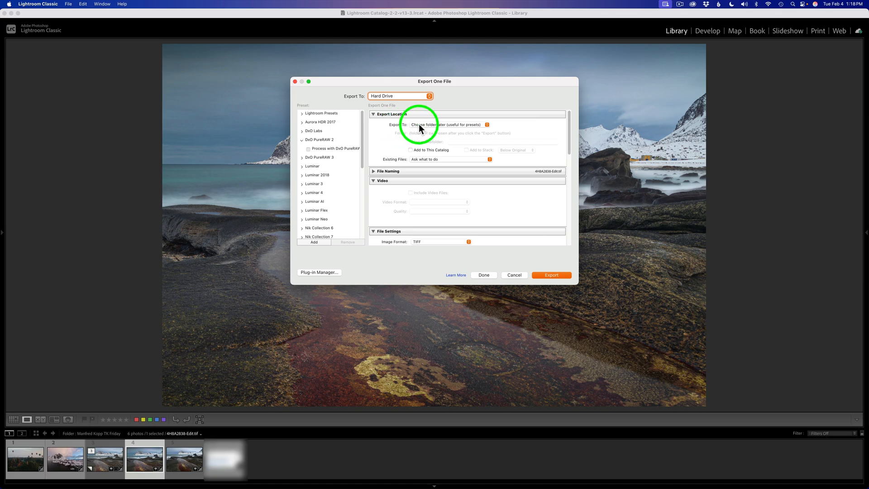
left_click(487, 126)
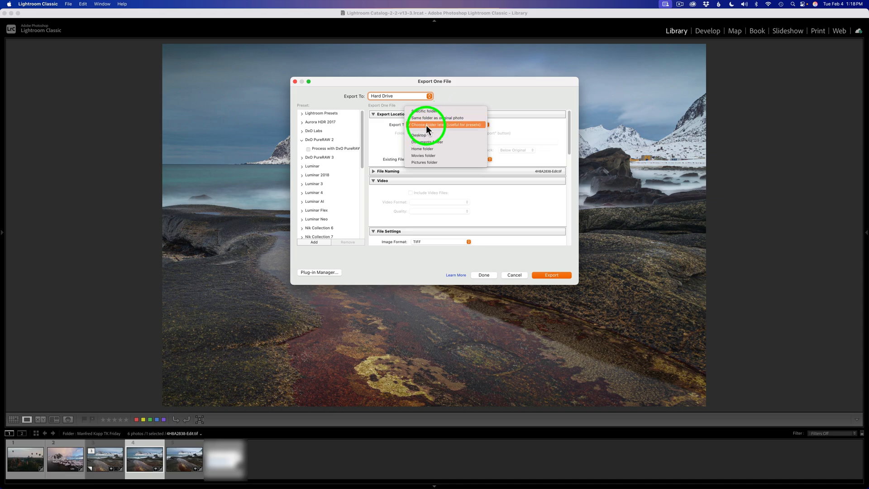
left_click(442, 124)
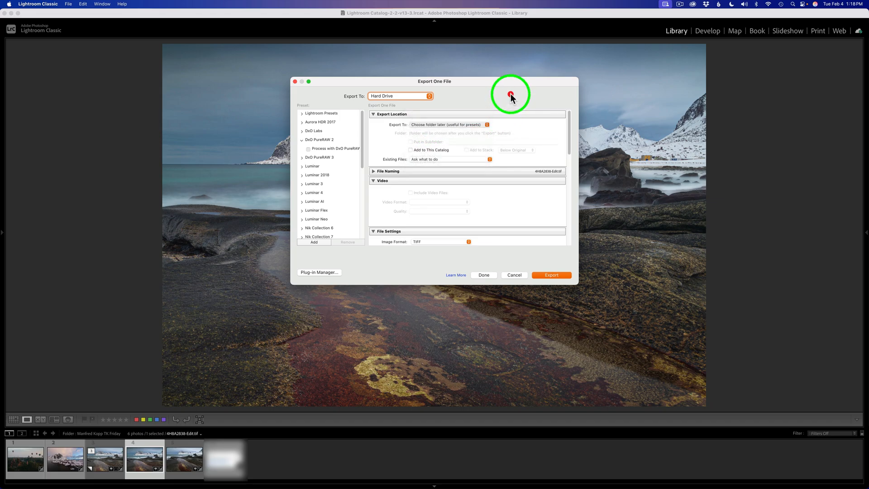
left_click(554, 277)
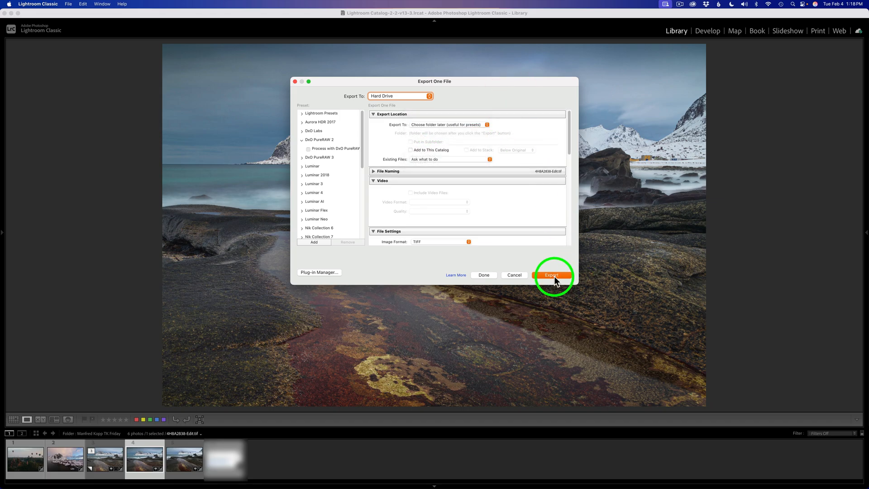